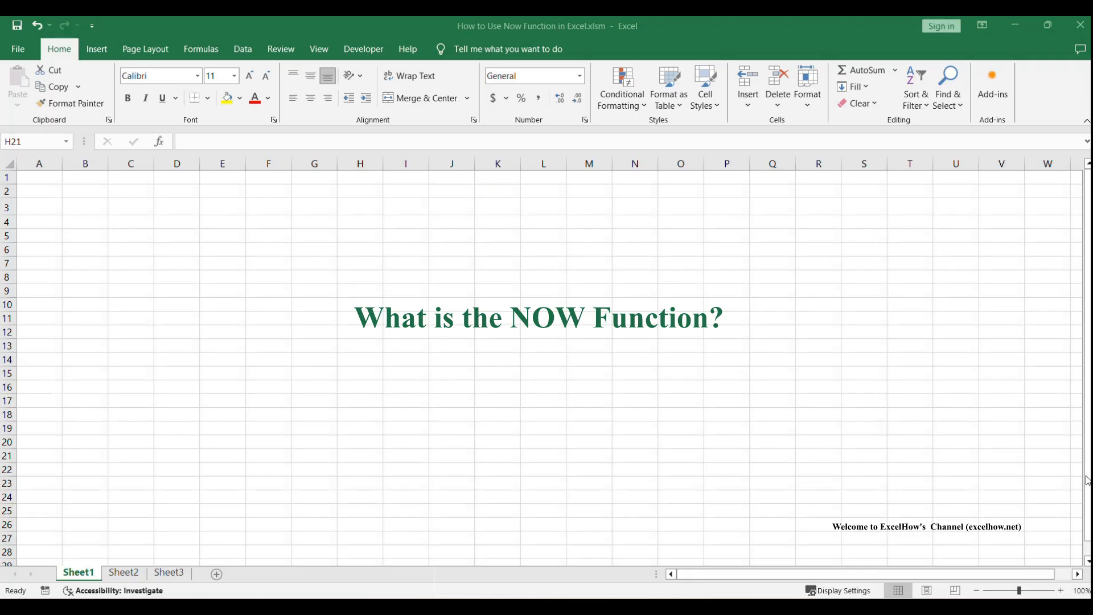
# Open Sheet2 and examine the NOW function syntax in the notes text box
pyautogui.click(142, 573)
pyautogui.click(637, 412)
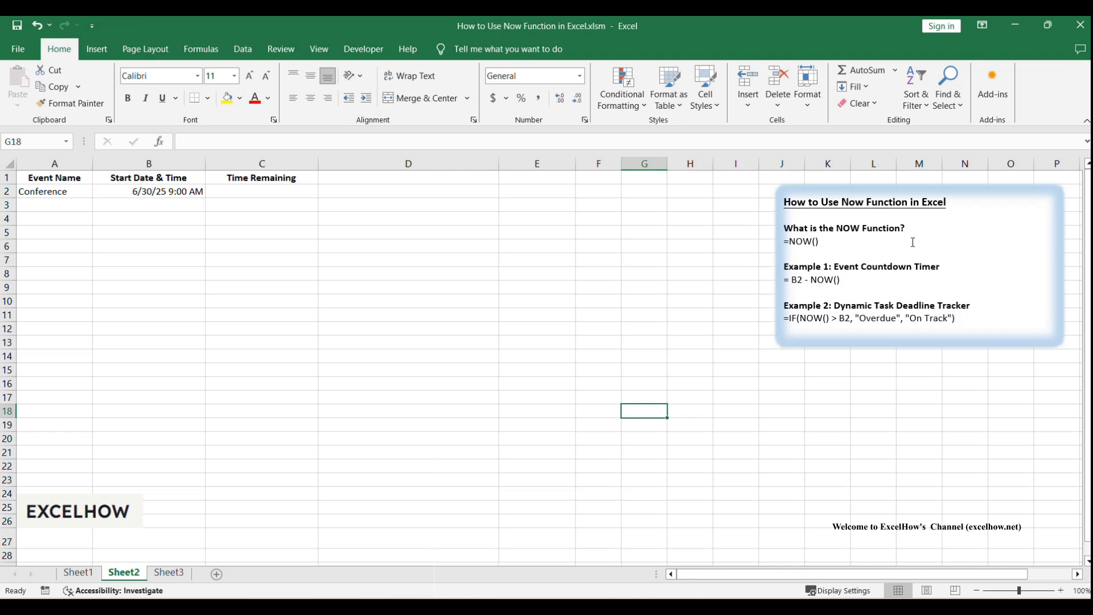
pyautogui.moveTo(843, 242); pyautogui.dragTo(765, 241)
pyautogui.click(866, 244)
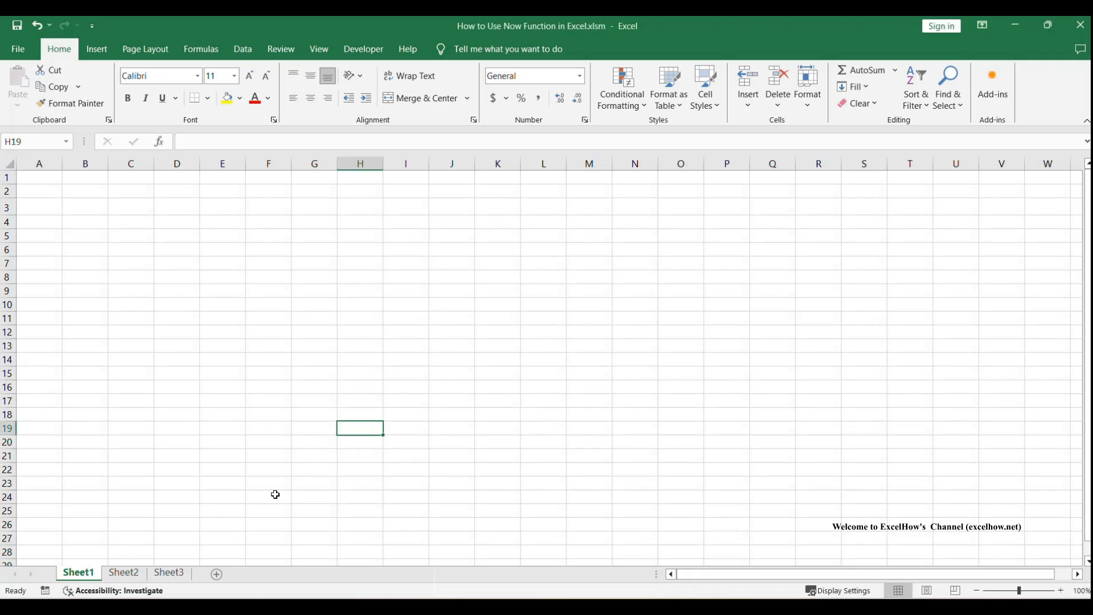
# Switch to Sheet2 and examine the Event Countdown Timer example, then the event table's headers and the Conference start date and time
pyautogui.click(135, 574)
pyautogui.click(518, 426)
pyautogui.moveTo(835, 266)
pyautogui.mouseDown()
pyautogui.moveTo(904, 265)
pyautogui.moveTo(939, 278)
pyautogui.mouseUp()
pyautogui.click(941, 279)
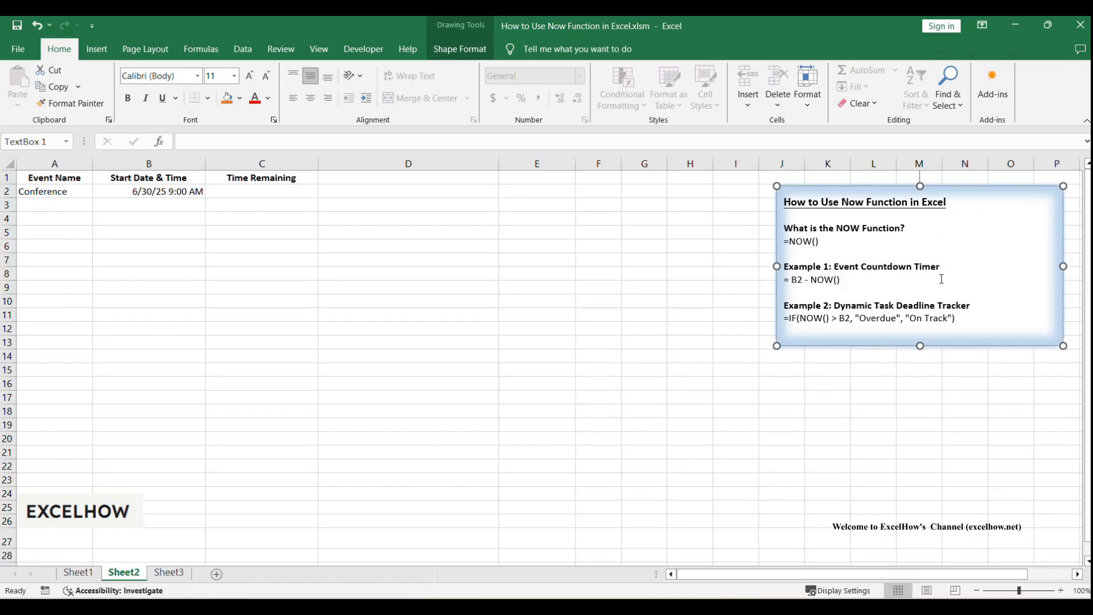
pyautogui.click(257, 323)
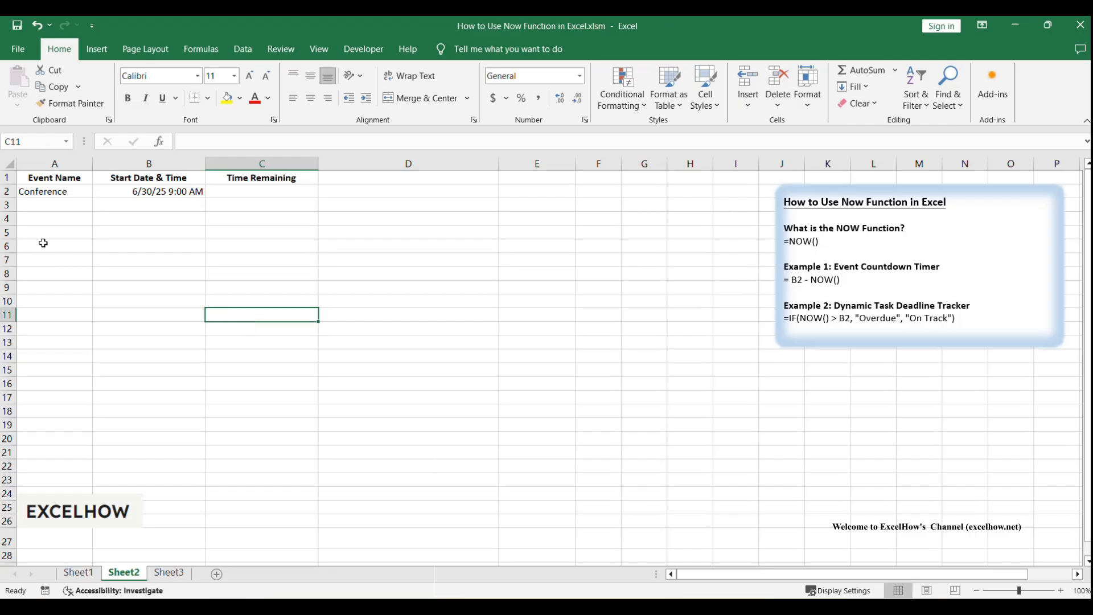
pyautogui.click(43, 178)
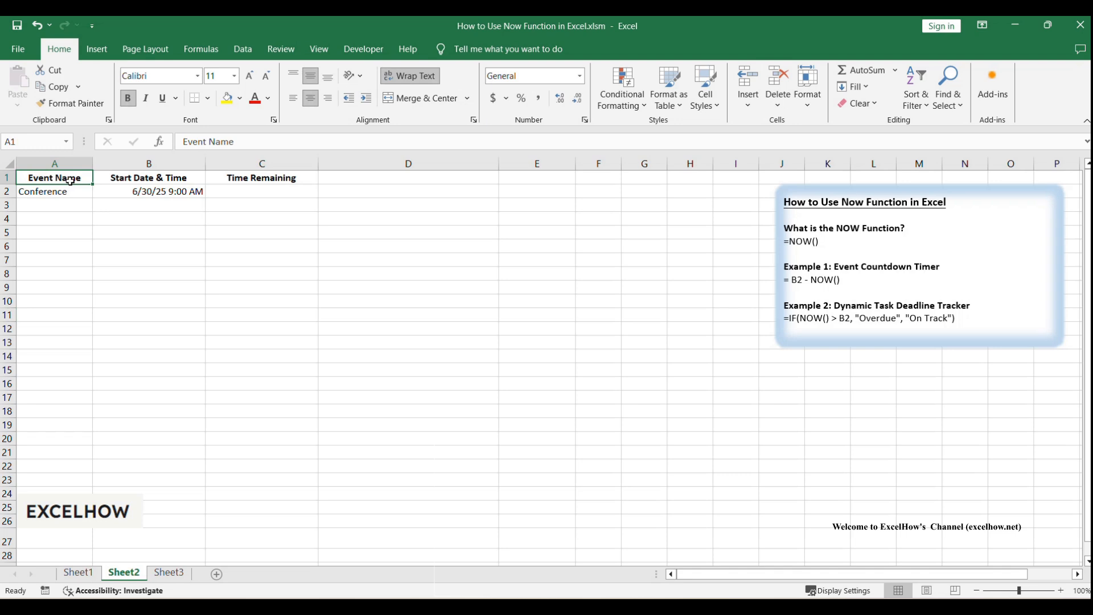
pyautogui.click(121, 178)
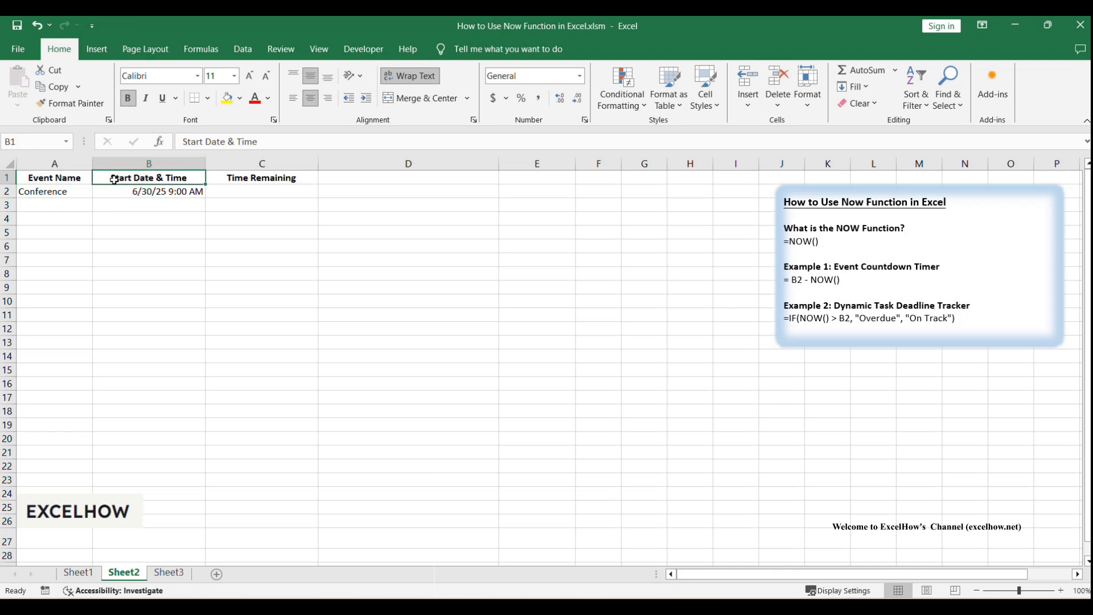
pyautogui.click(173, 189)
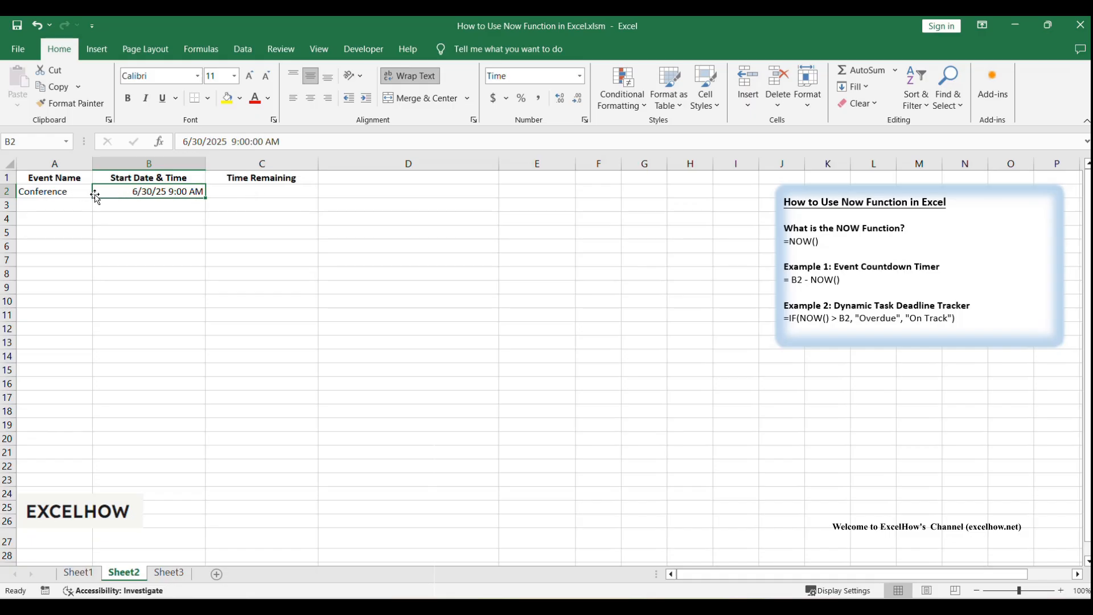
# Enter the formula =Now() in cell C2 of the Conference row
pyautogui.doubleClick(237, 193)
pyautogui.write('=')
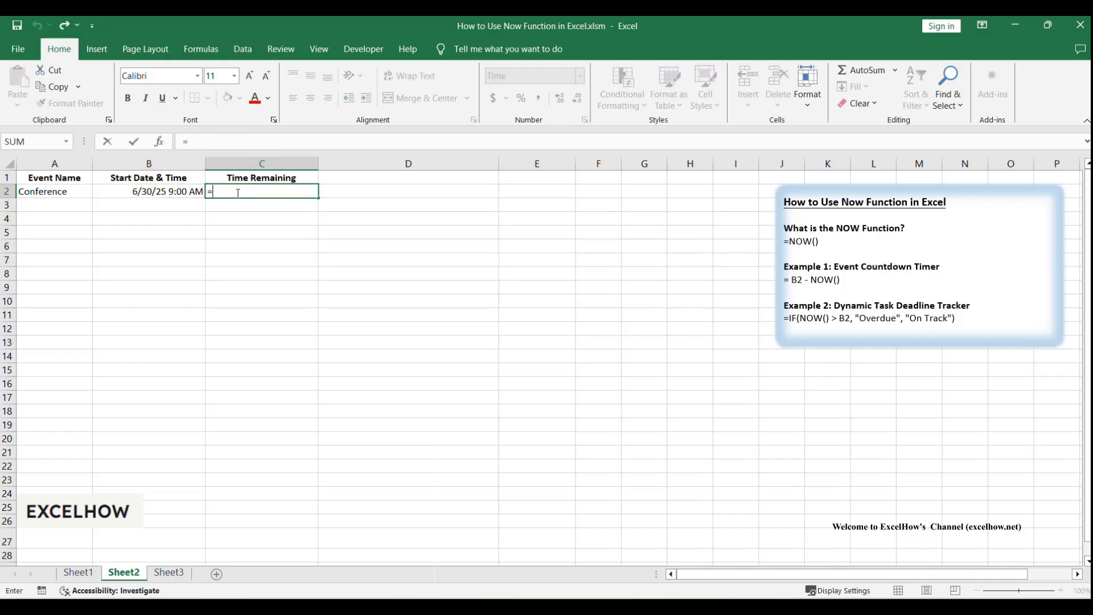
pyautogui.write('Now()')
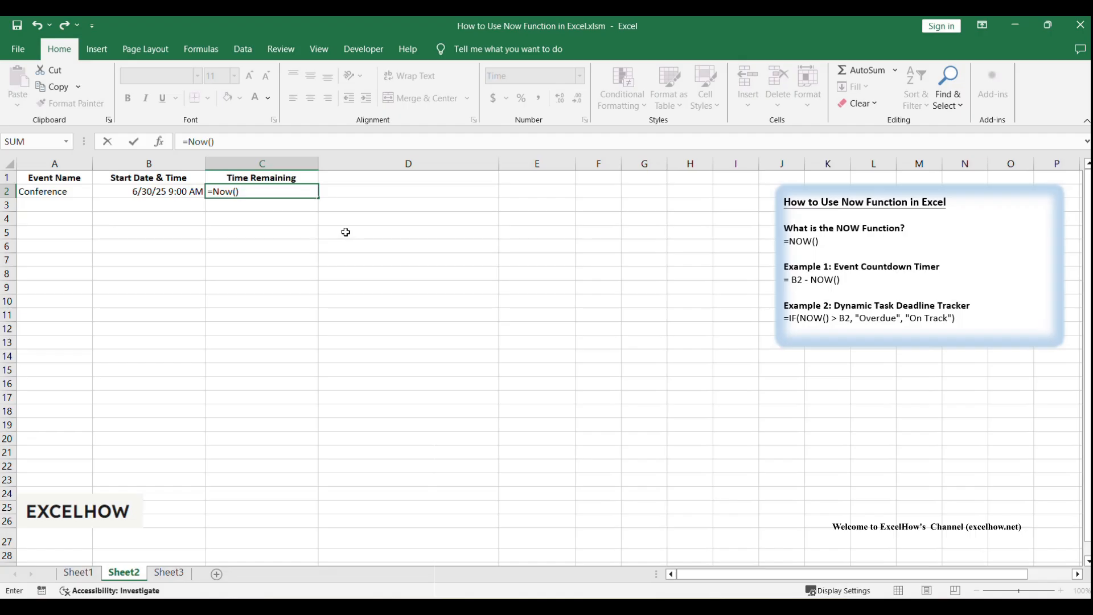
pyautogui.press('Return')
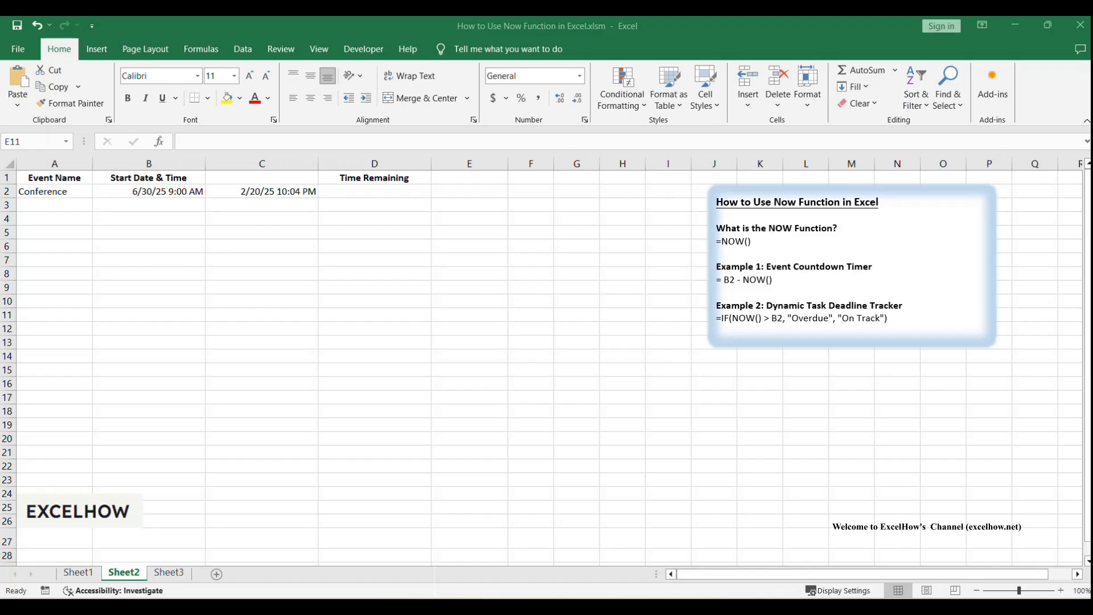
# Enter the formula = B2 - NOW() in cell D2 under the Time Remaining header
pyautogui.click(366, 177)
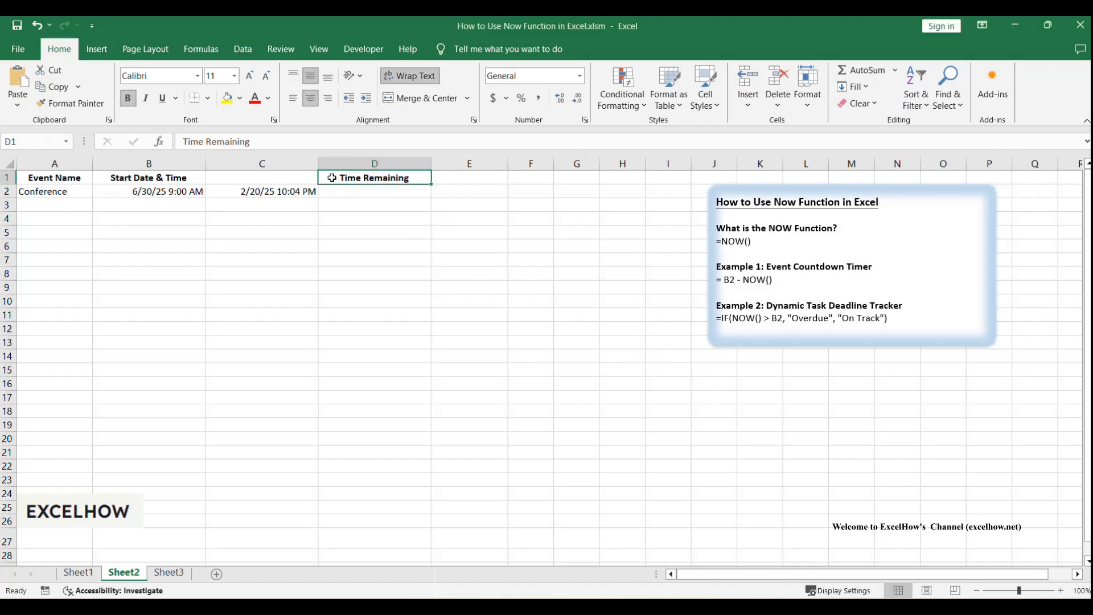
pyautogui.click(356, 190)
pyautogui.doubleClick(356, 190)
pyautogui.write('= B2 - NOW()')
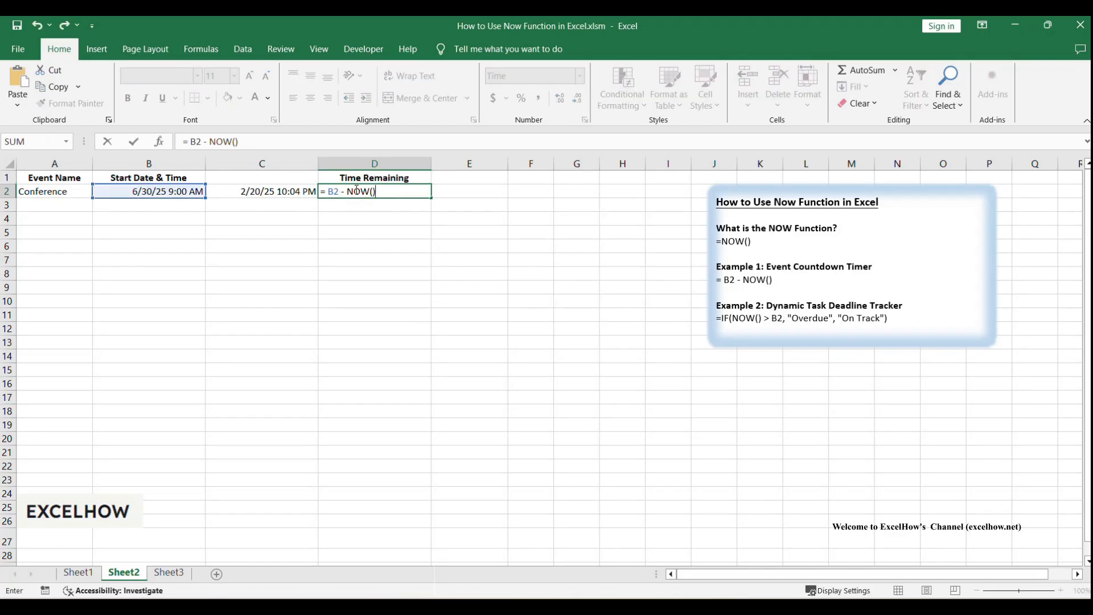
pyautogui.press('Return')
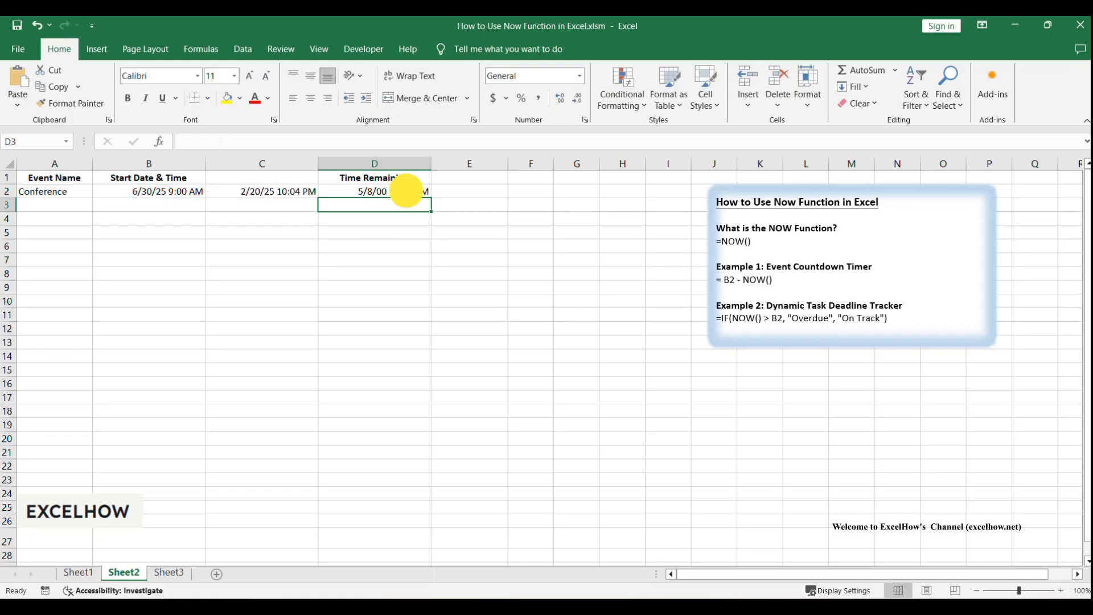
# Apply the custom number format d "Days" h "Hours" to the Time Remaining value in cell D2
pyautogui.click(407, 190)
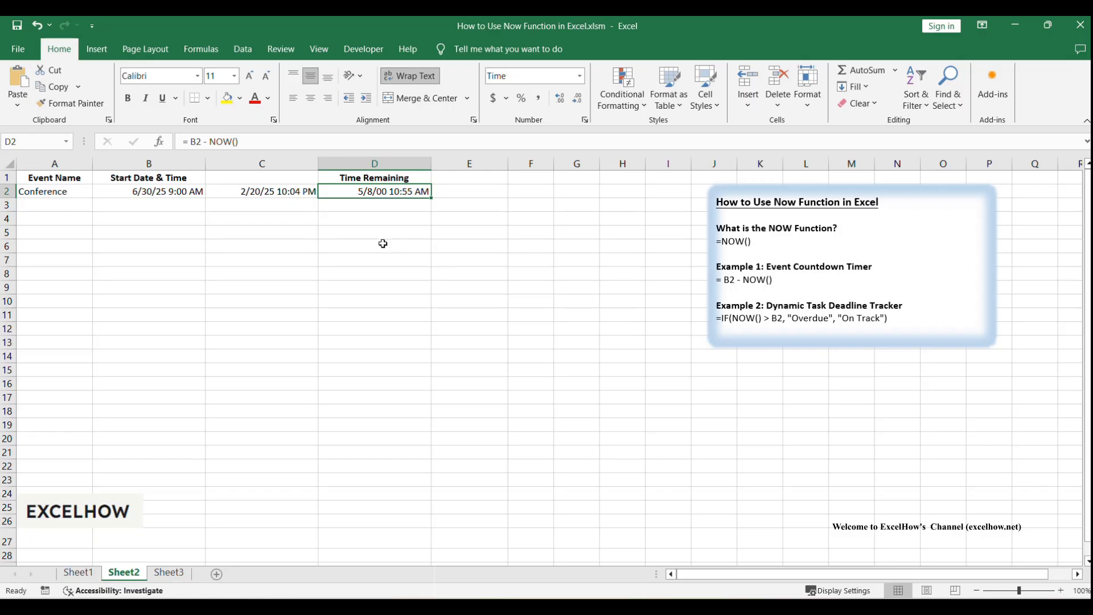
pyautogui.rightClick(366, 193)
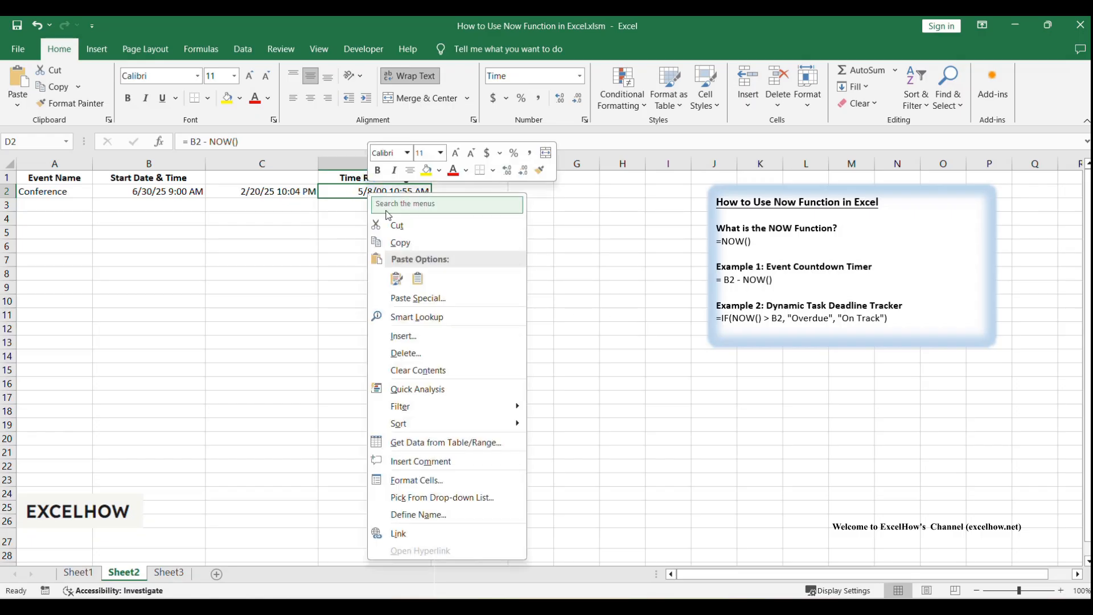
pyautogui.click(438, 482)
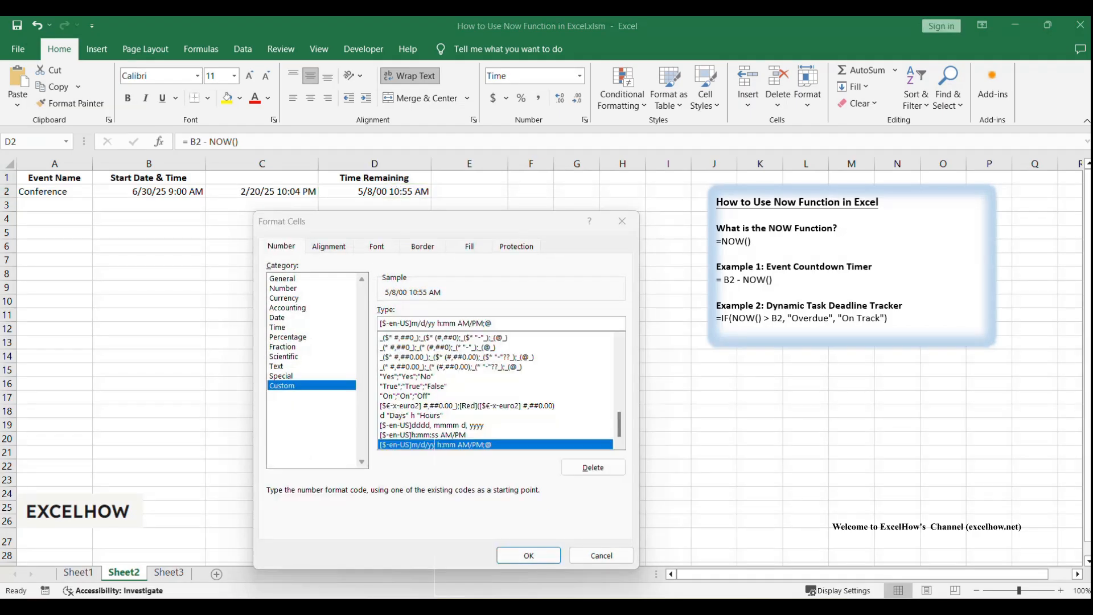
pyautogui.click(297, 387)
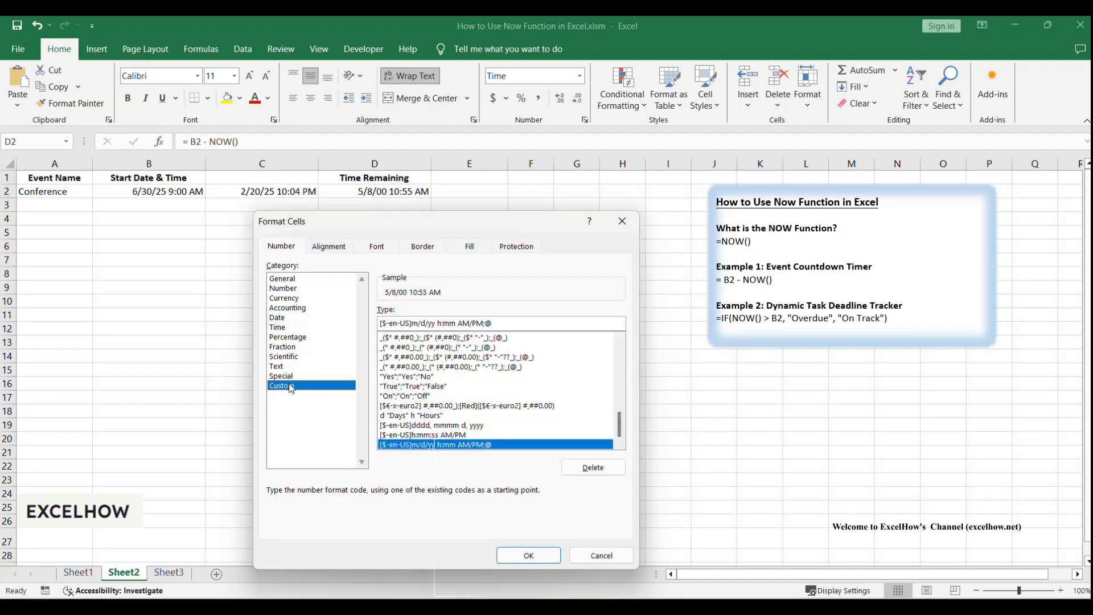
pyautogui.tripleClick(508, 323)
pyautogui.write('d "Days" h "Hours"')
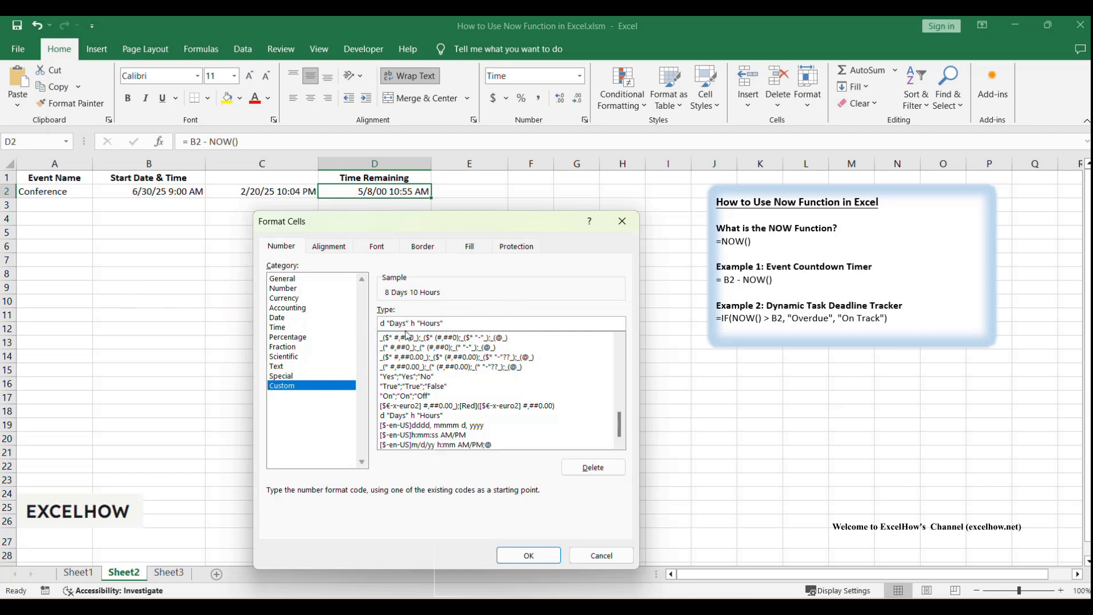
pyautogui.click(524, 552)
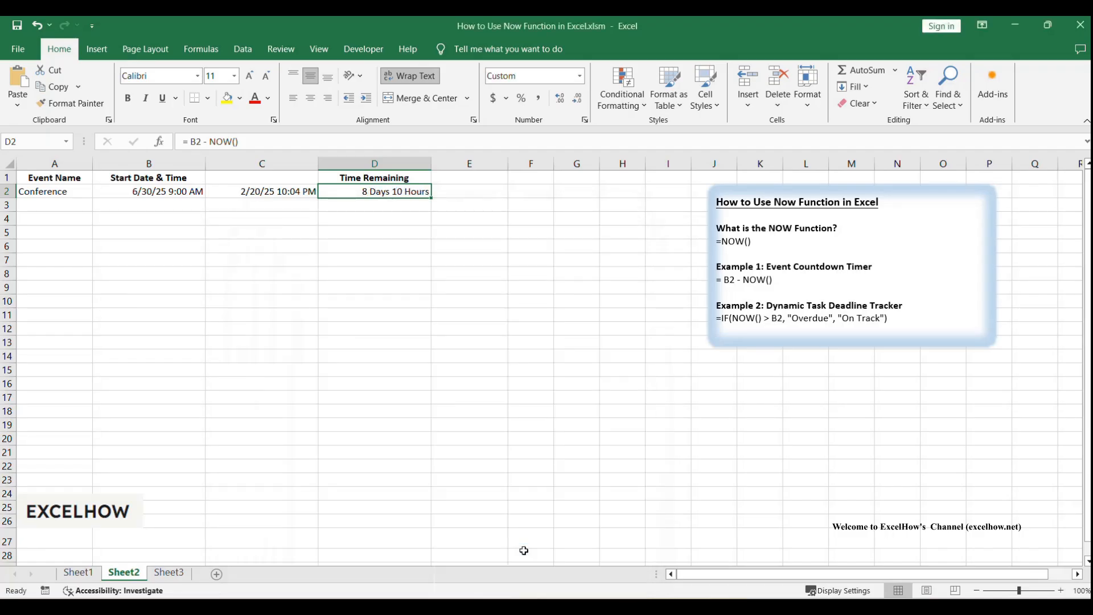
pyautogui.click(483, 233)
pyautogui.click(404, 193)
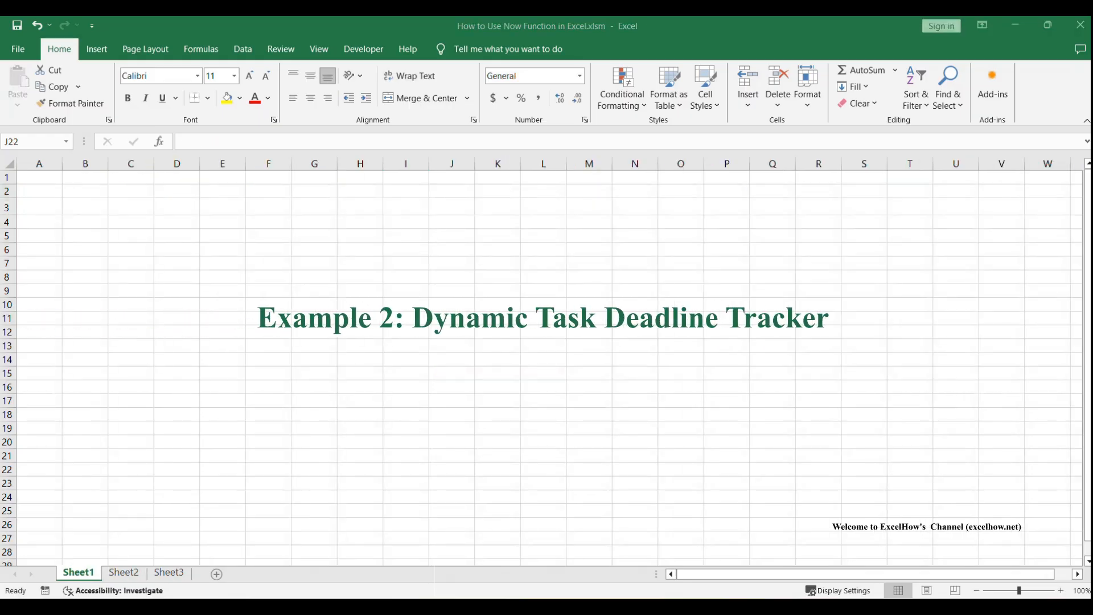
# Open Sheet2 and examine the task table's headers and the due dates of the Design, Testing and Launch tasks
pyautogui.click(120, 572)
pyautogui.click(233, 396)
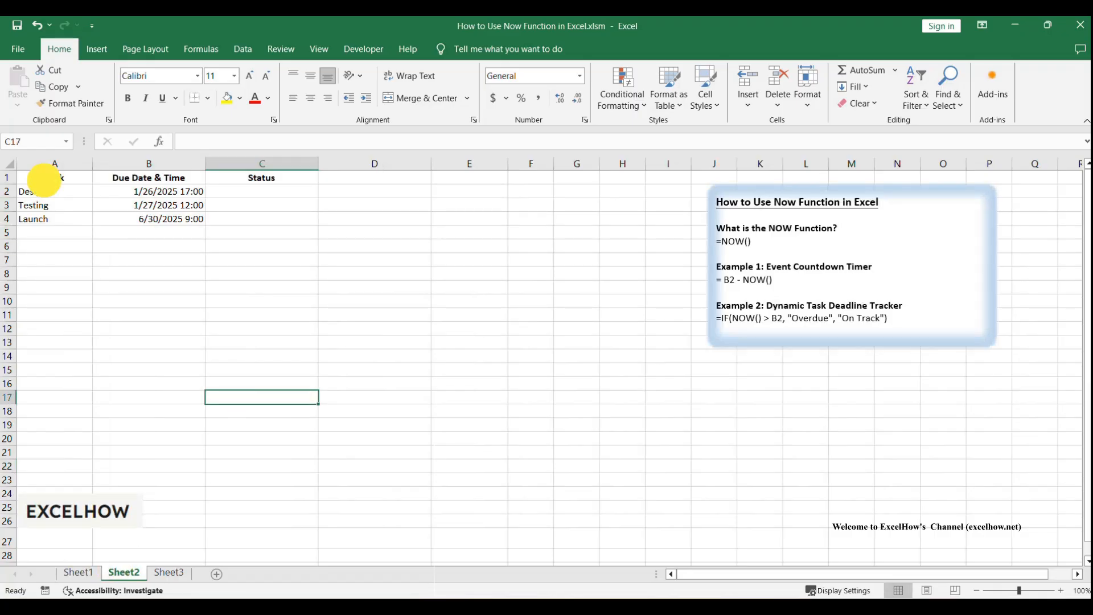
pyautogui.click(57, 178)
pyautogui.click(171, 179)
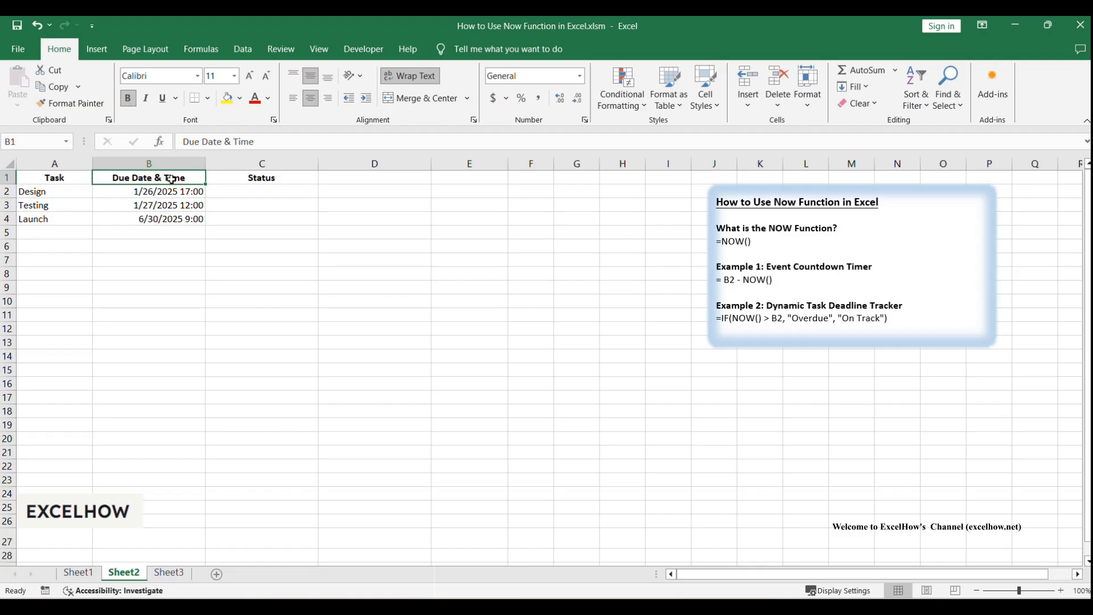
pyautogui.click(245, 176)
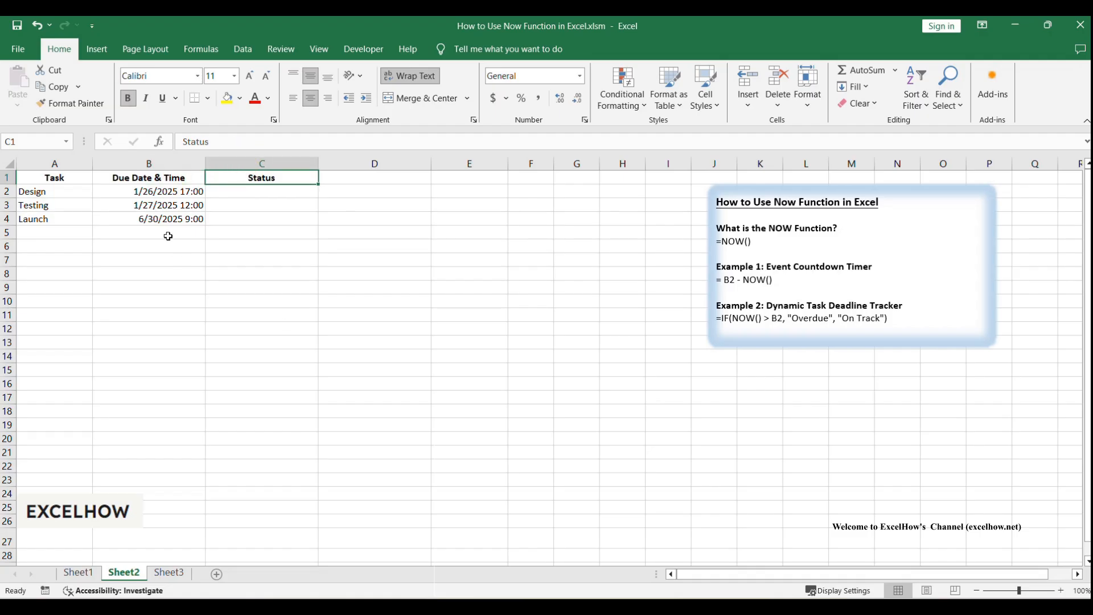
pyautogui.click(56, 195)
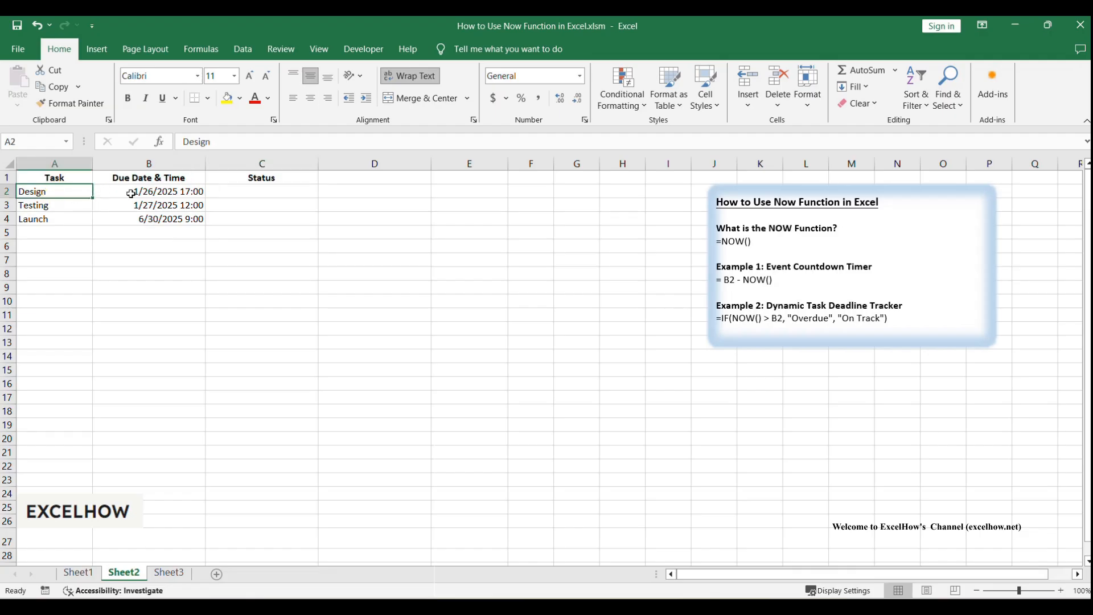
pyautogui.click(151, 193)
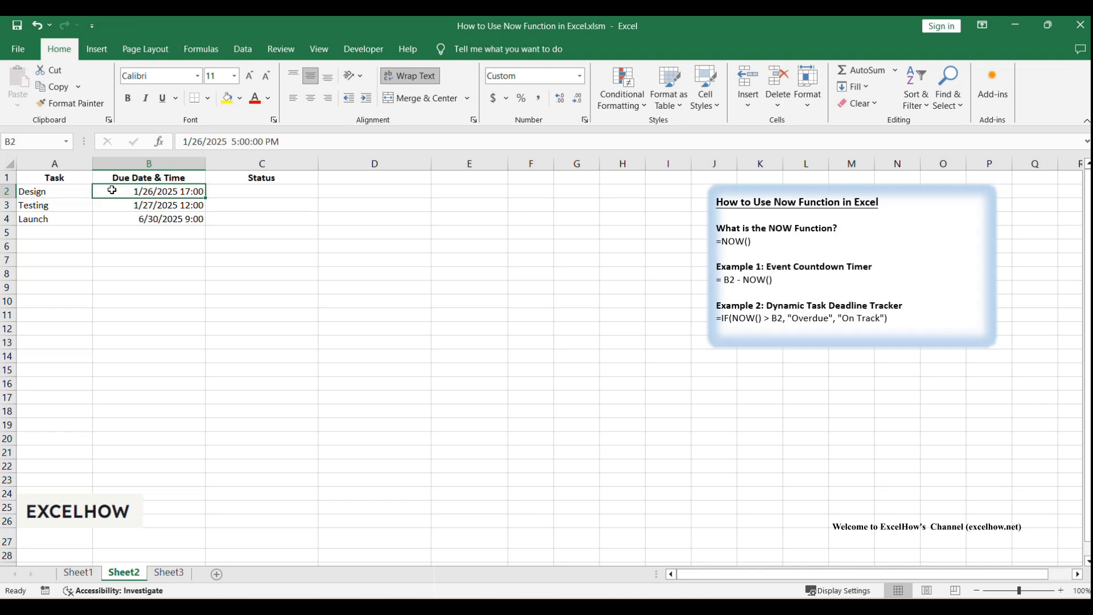
pyautogui.click(38, 204)
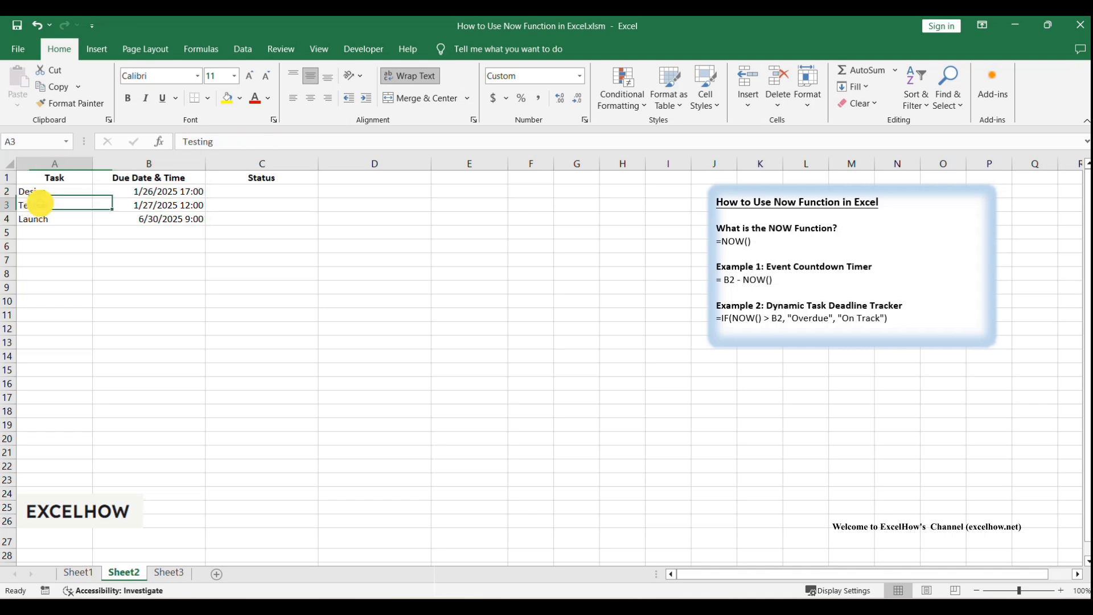
pyautogui.click(167, 208)
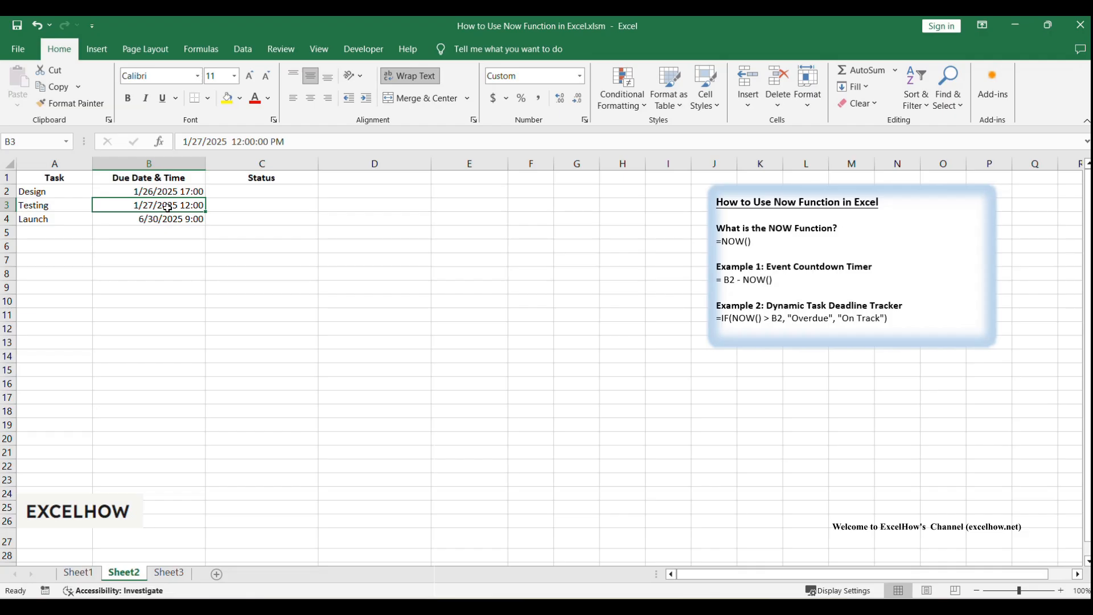
pyautogui.click(73, 222)
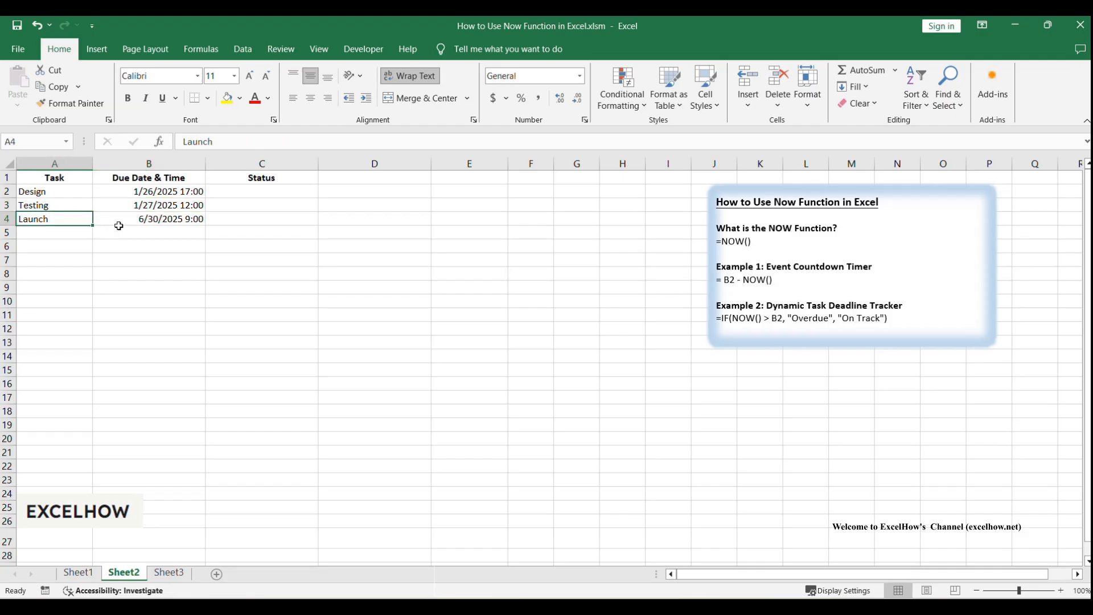
pyautogui.click(156, 219)
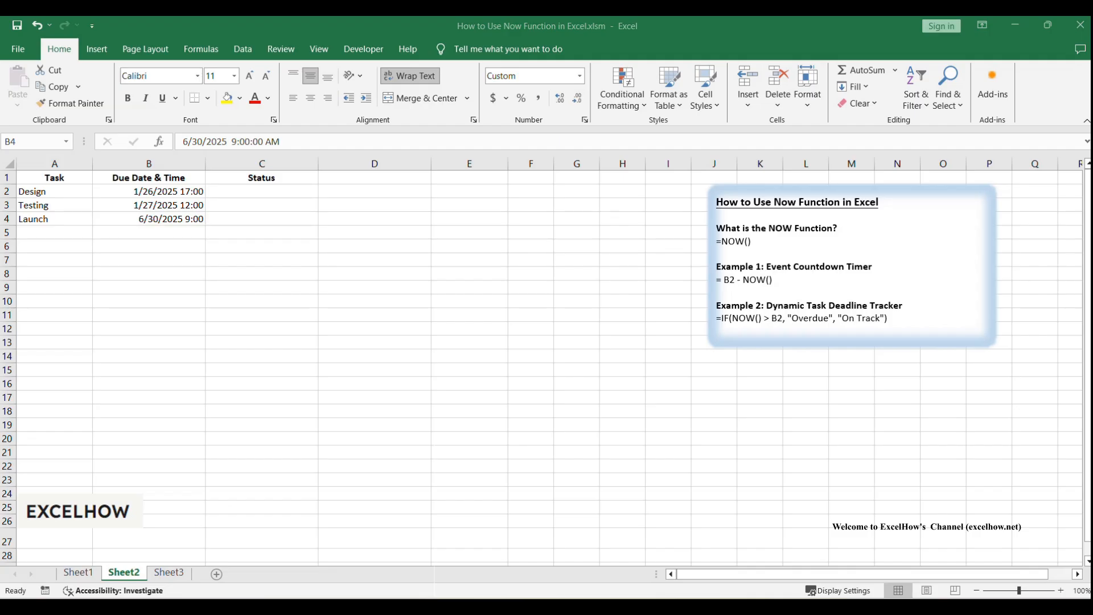
# Copy the Example 2 formula =IF(NOW() > B2, "Overdue", "On Track") from the notes text box into Status cell C2
pyautogui.click(803, 319)
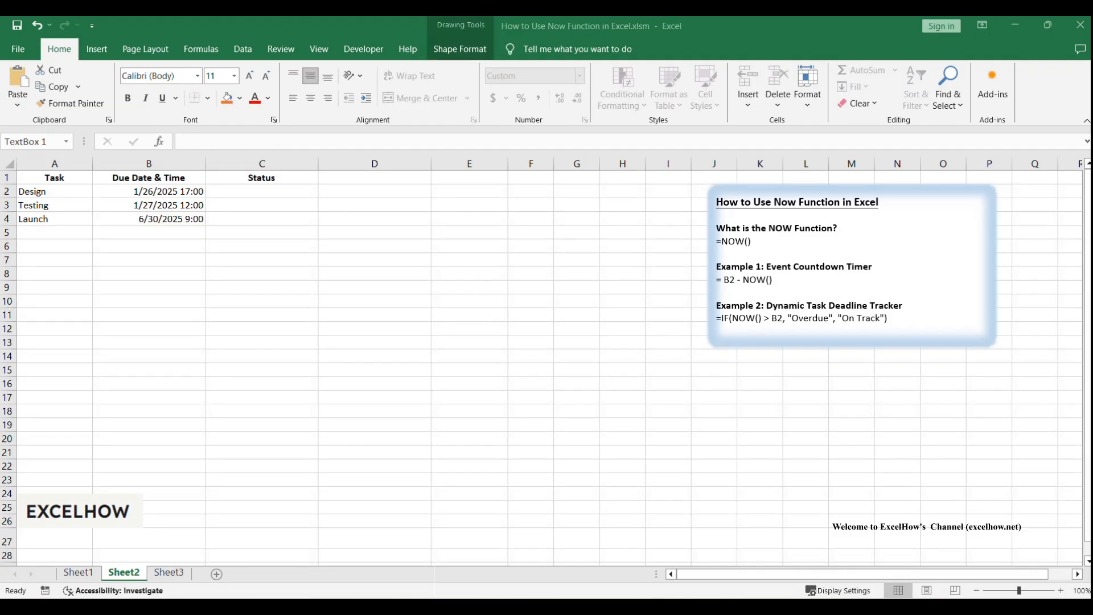
pyautogui.click(313, 279)
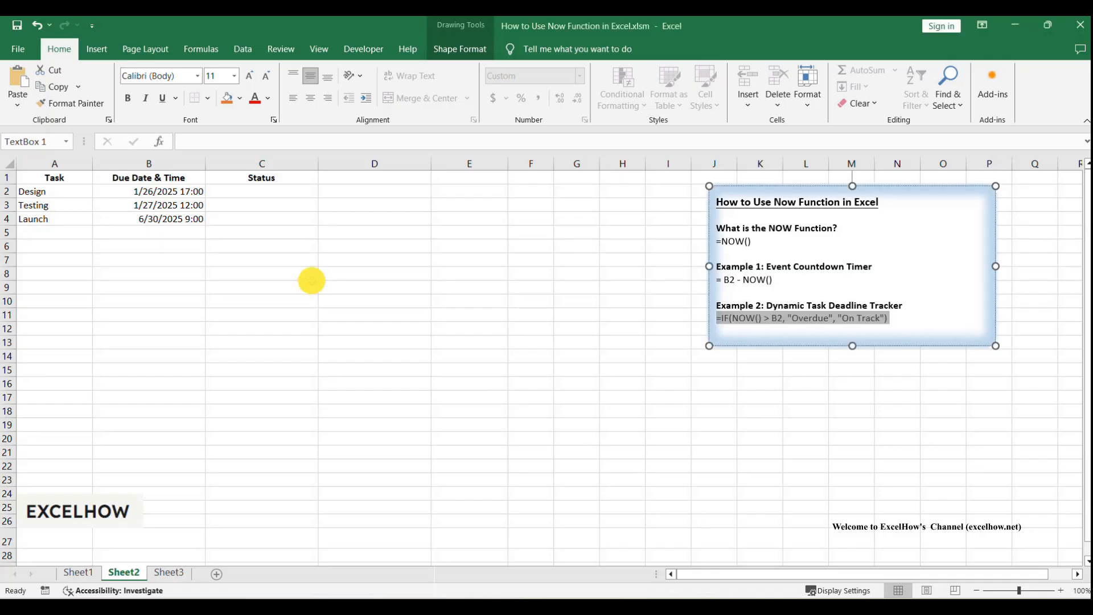
pyautogui.click(262, 197)
pyautogui.doubleClick(228, 192)
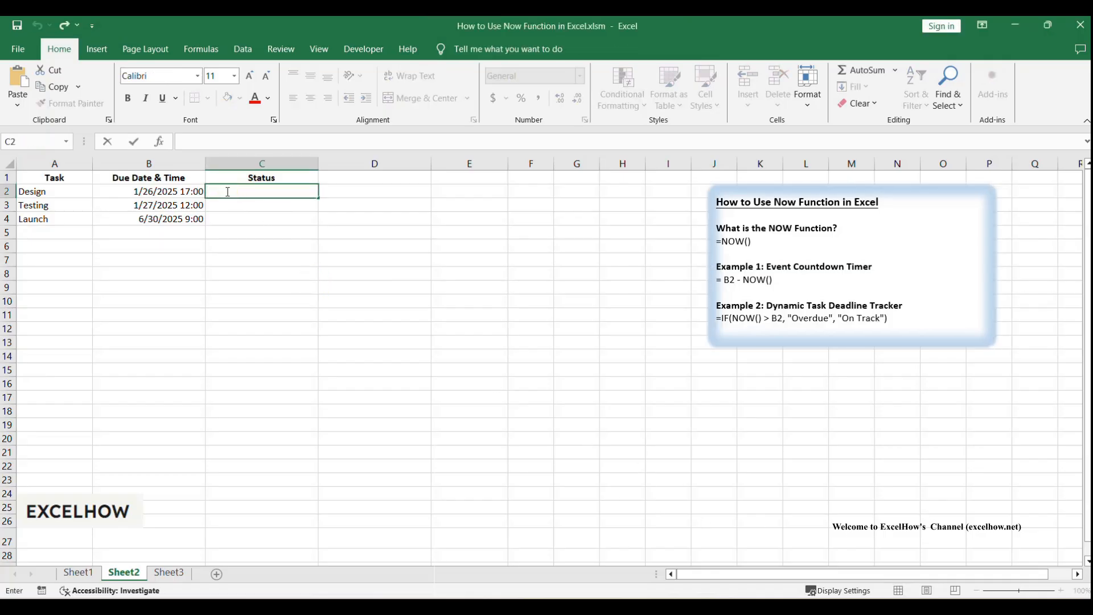
pyautogui.write('=IF(NOW() > B2, "Overdue", "On Track")')
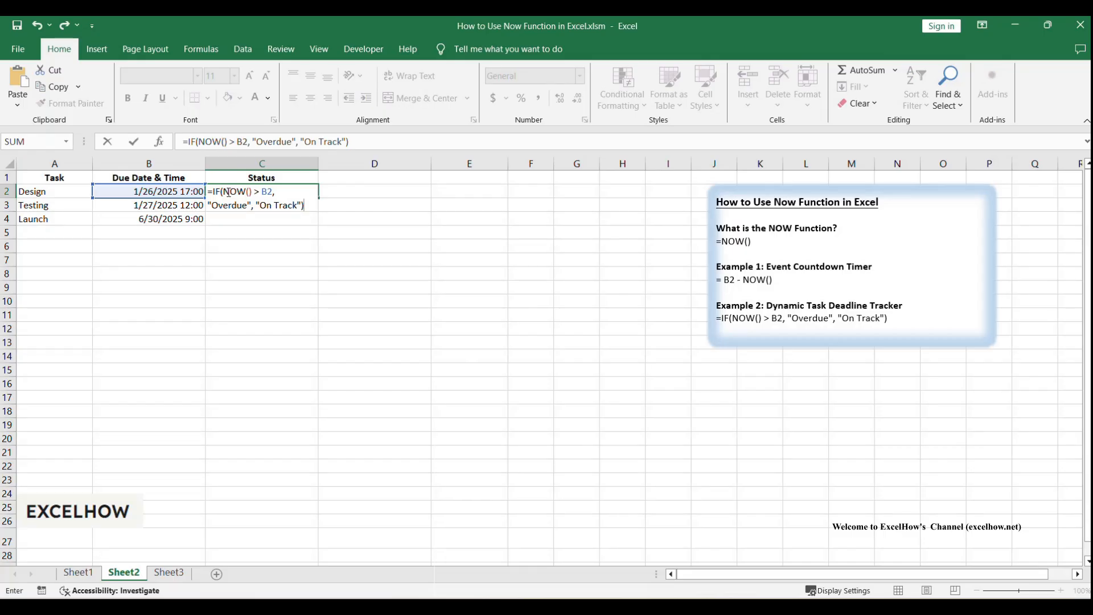
pyautogui.press('Return')
# Fill the Status formula from C2 down to C4 for the Testing and Launch tasks
pyautogui.click(251, 192)
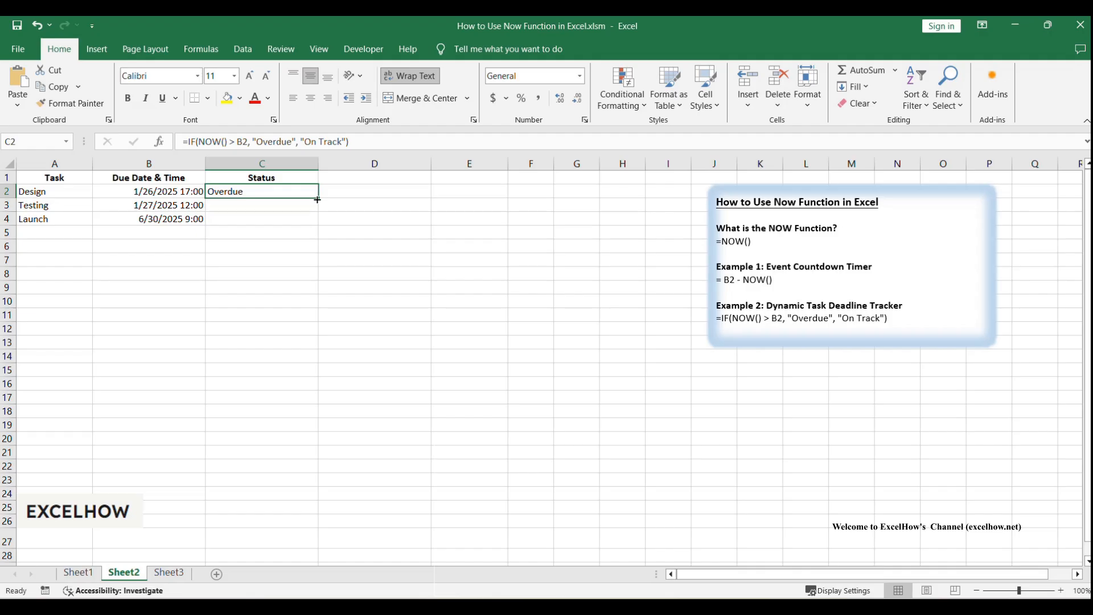
pyautogui.moveTo(318, 199); pyautogui.dragTo(317, 223)
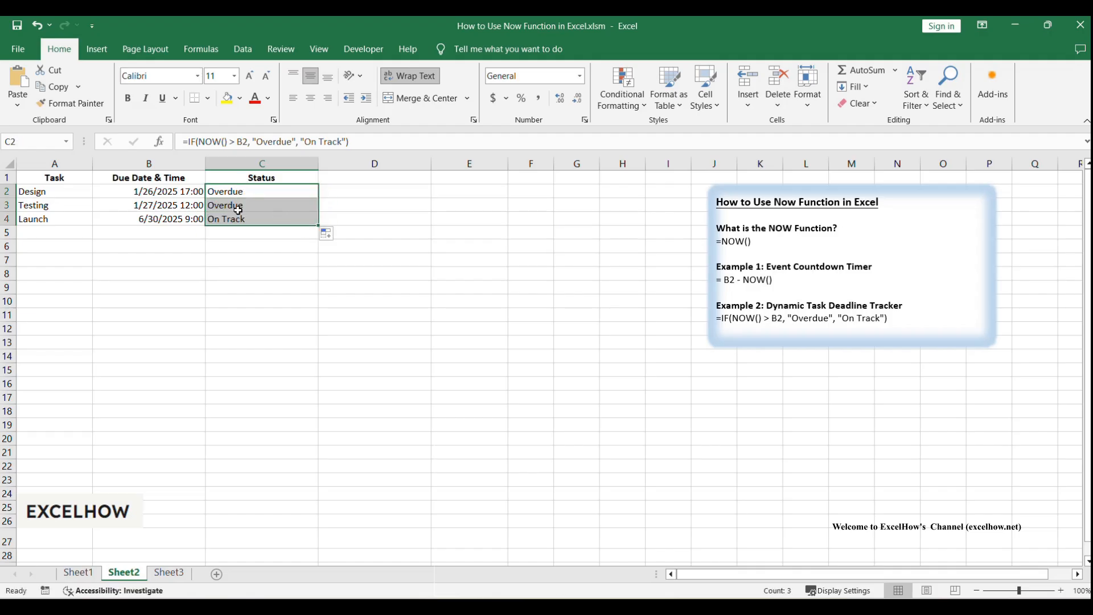
pyautogui.click(334, 285)
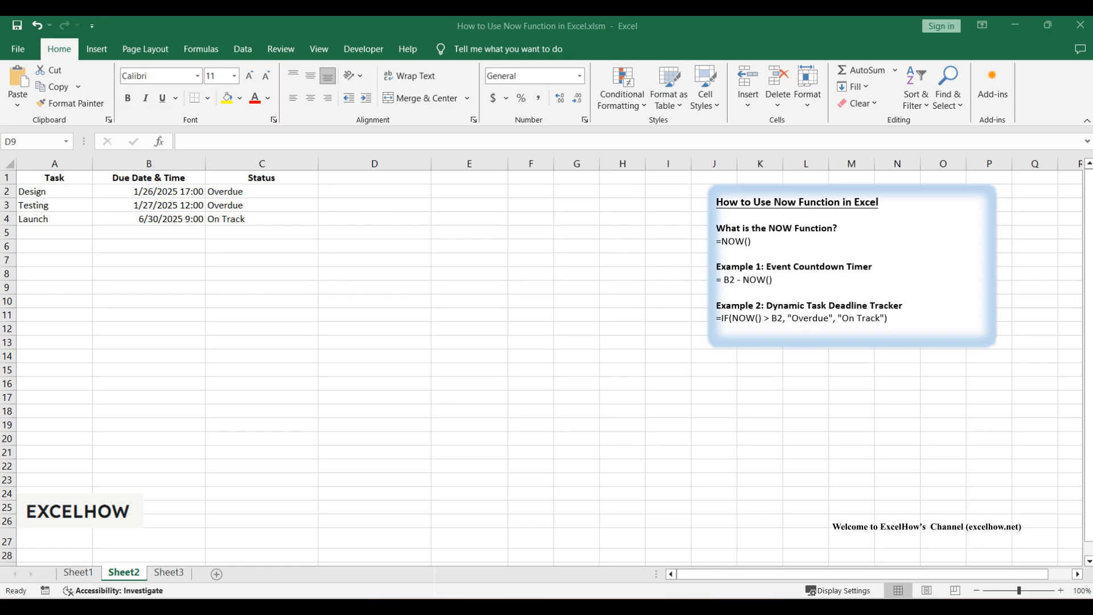